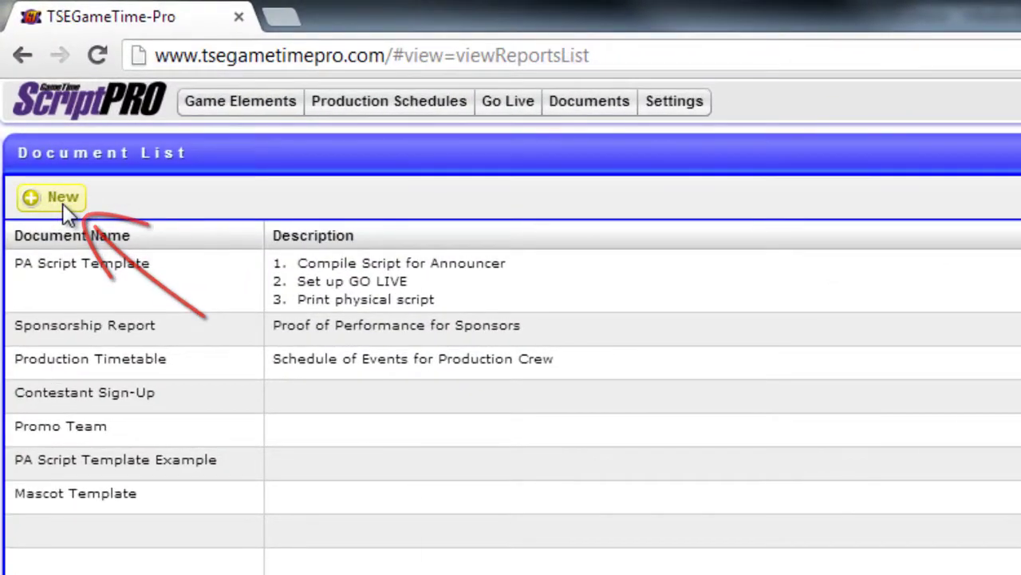
Step: Create a new document named 'PA Script' with description N/A and header 'Star Wars Night', then start choosing Logo 1
click(62, 197)
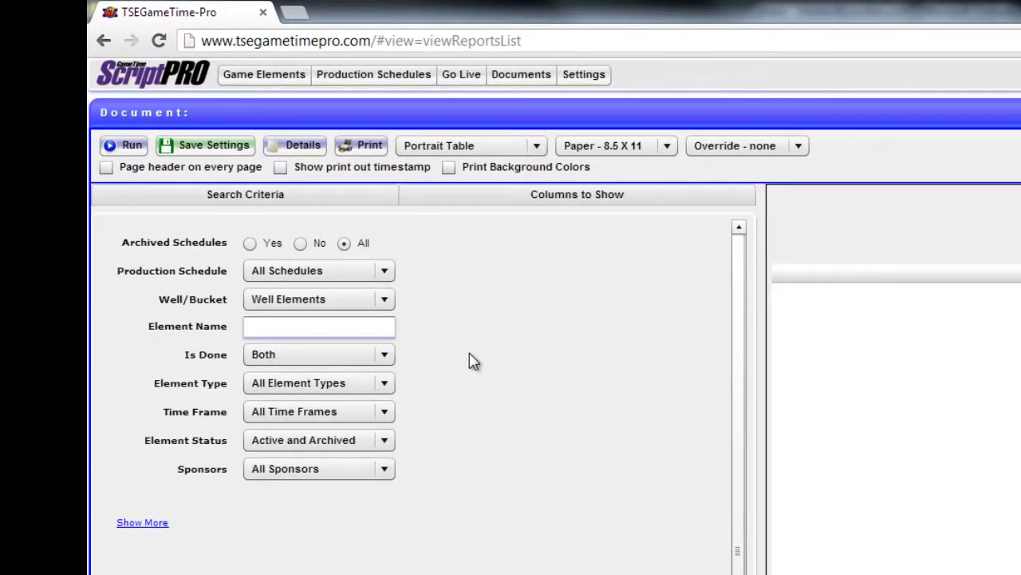
click(304, 148)
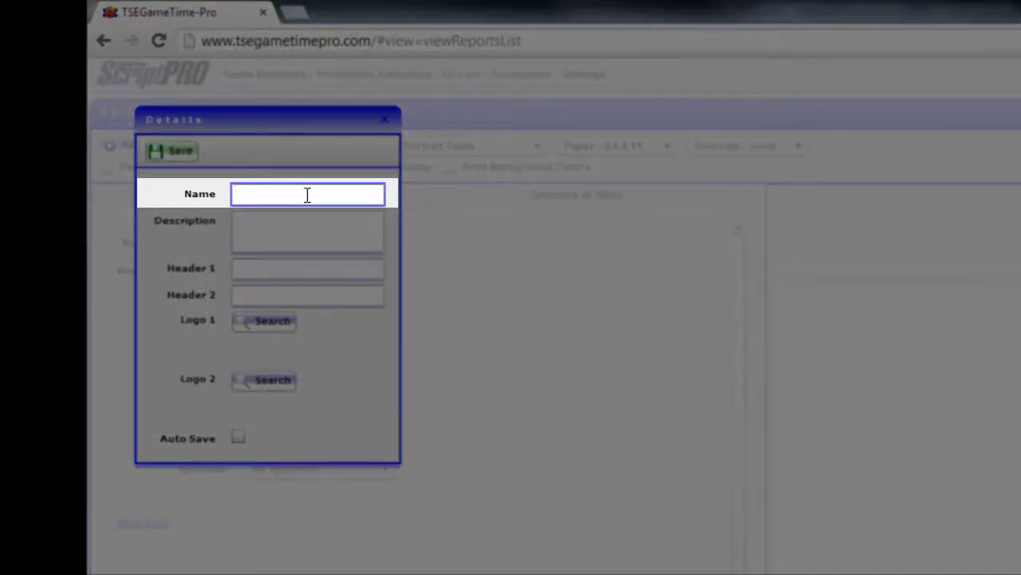
text(PA Script)
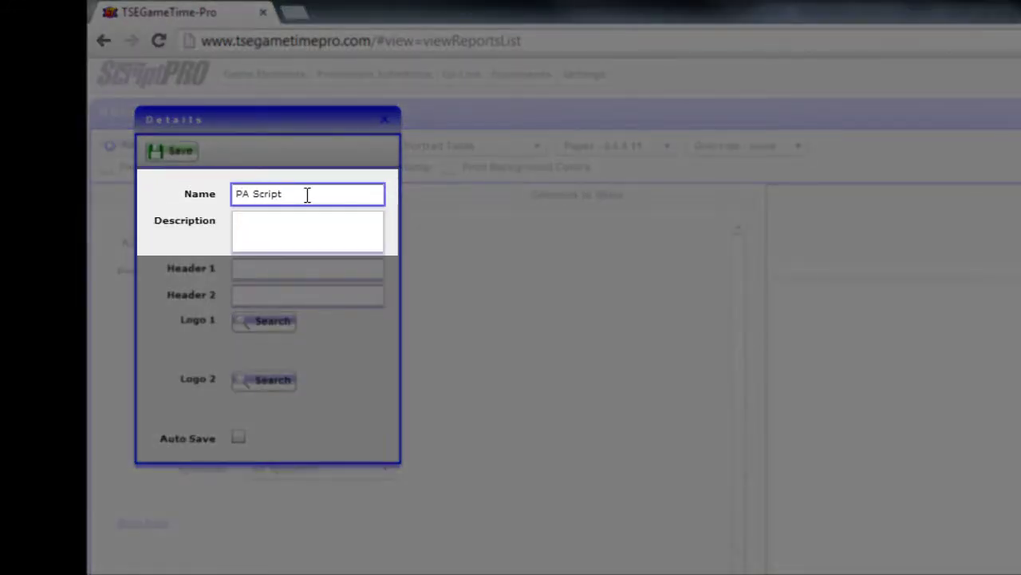
click(288, 226)
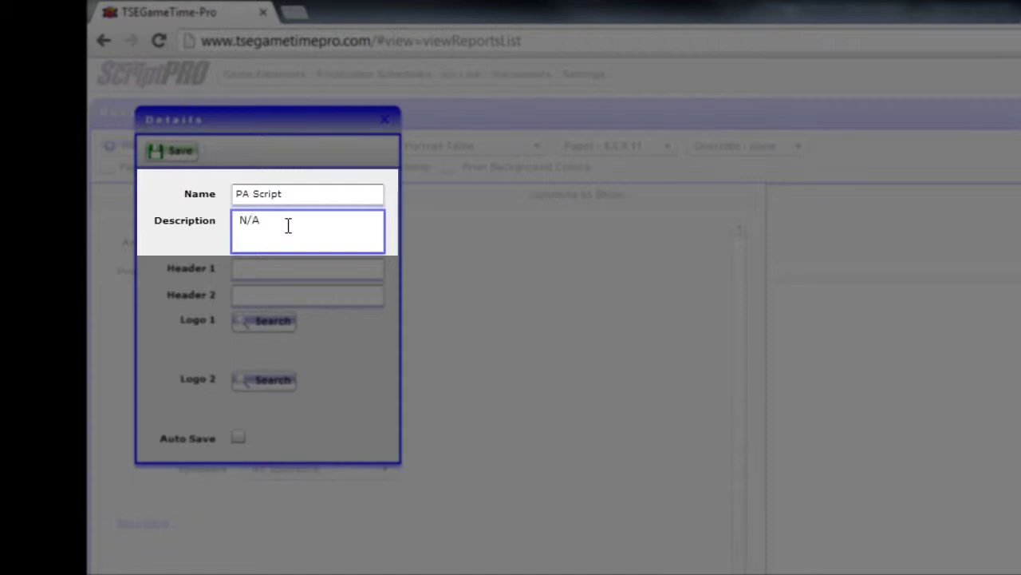
click(286, 270)
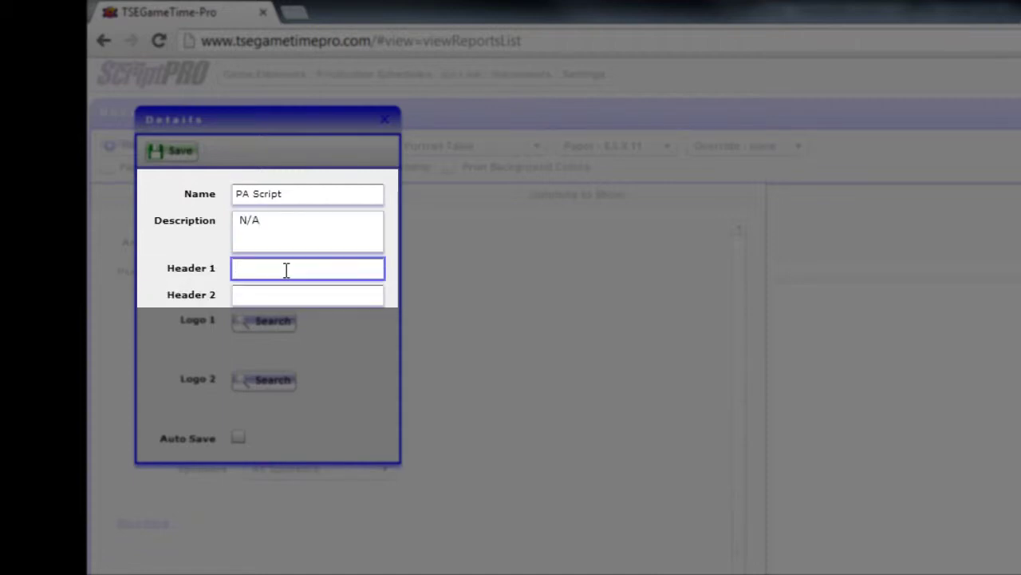
text(S)
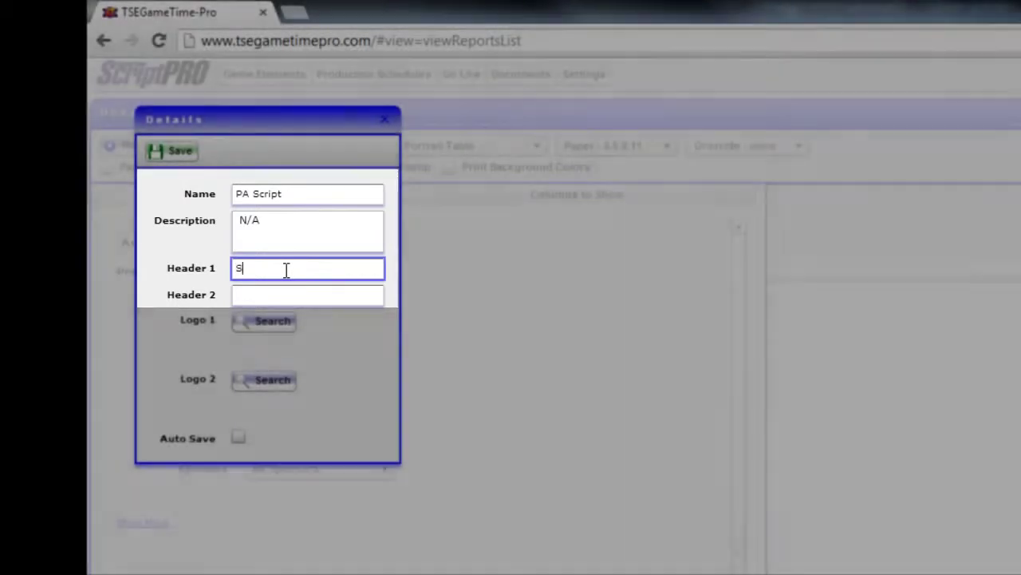
text(tar Wars Night)
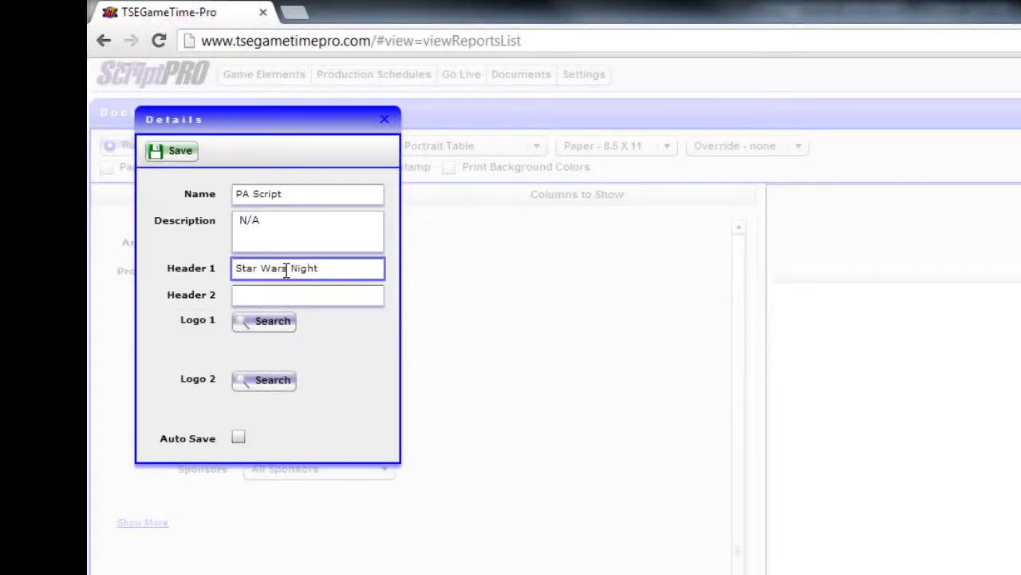
click(281, 324)
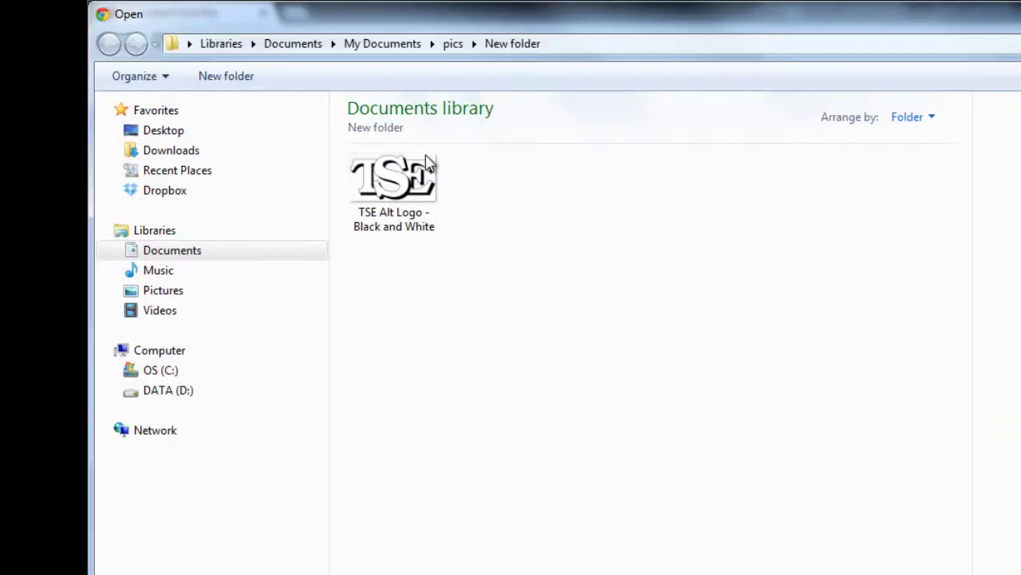
Step: Use the 'TSE Alt Logo - Black and White' image as the document's logo
double_click(415, 174)
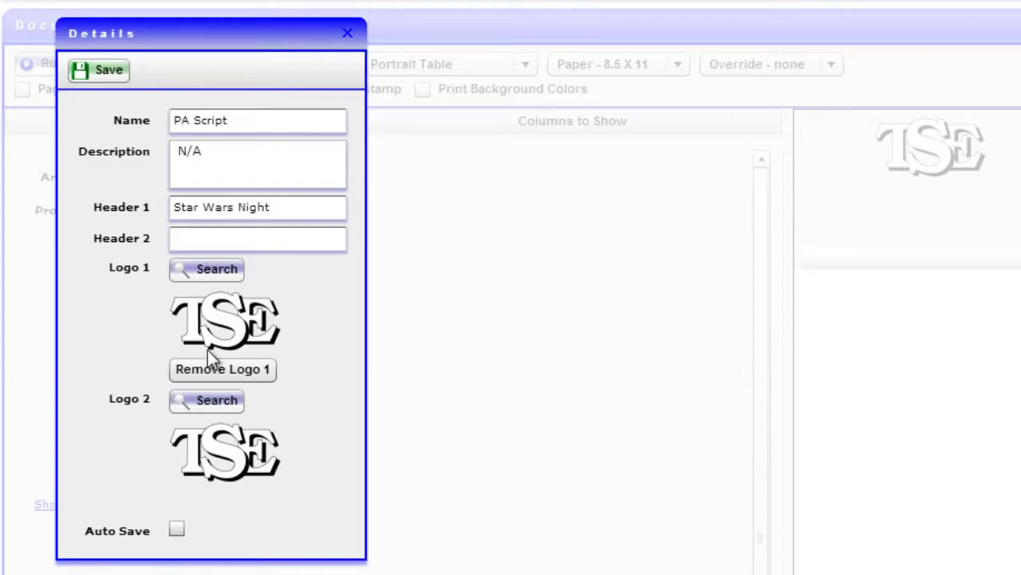
Step: Save the details, then tick Element Name, Duration, PA Script and Time of Day as shown columns
click(112, 77)
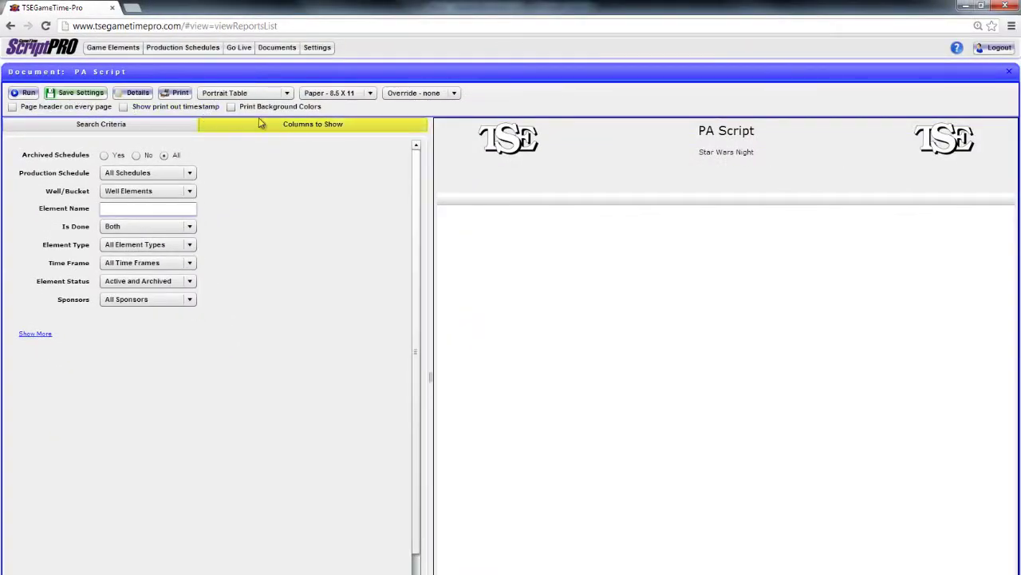
click(315, 126)
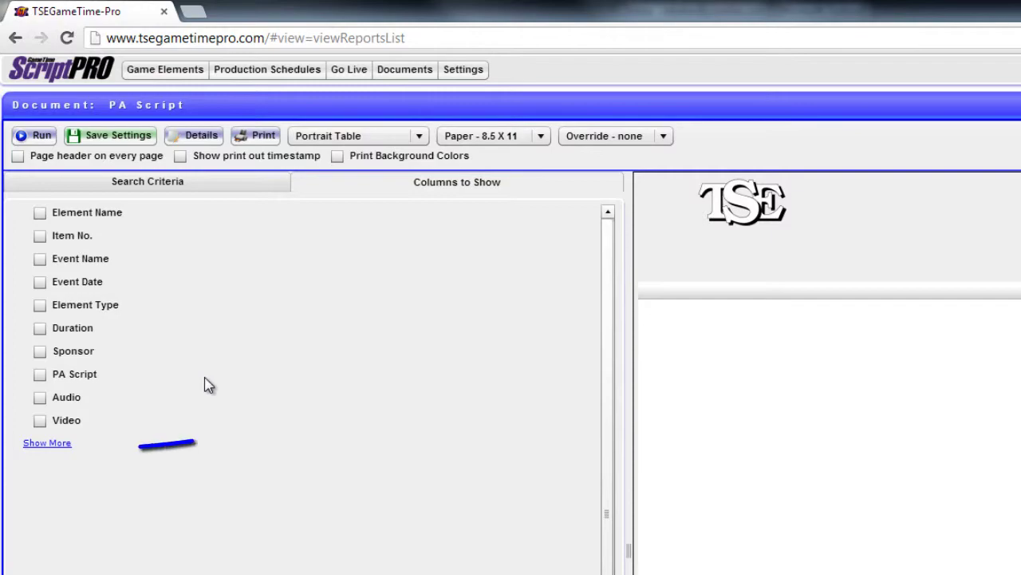
click(56, 450)
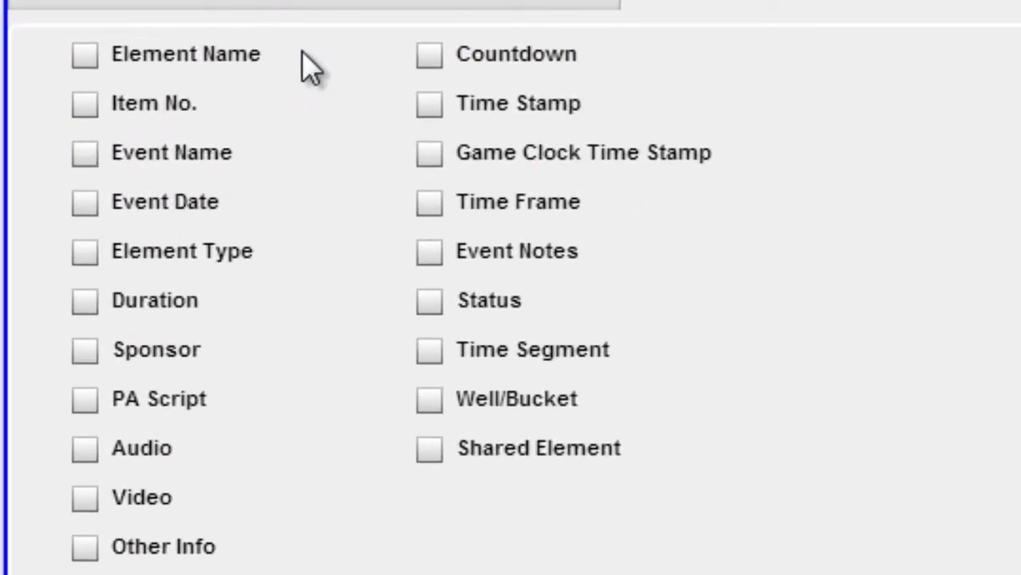
click(83, 56)
click(85, 300)
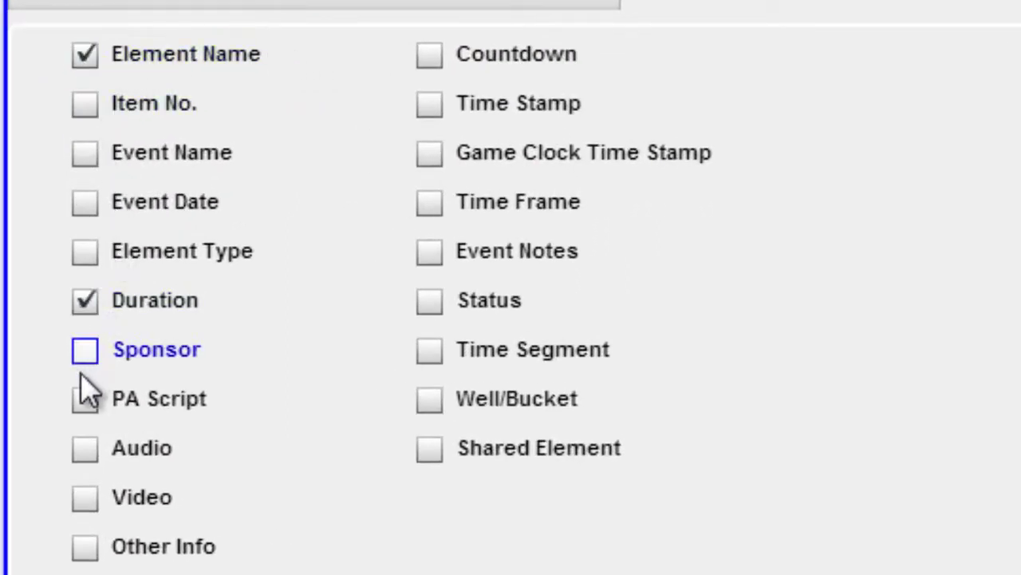
click(84, 398)
scroll(100, 478, down, 10)
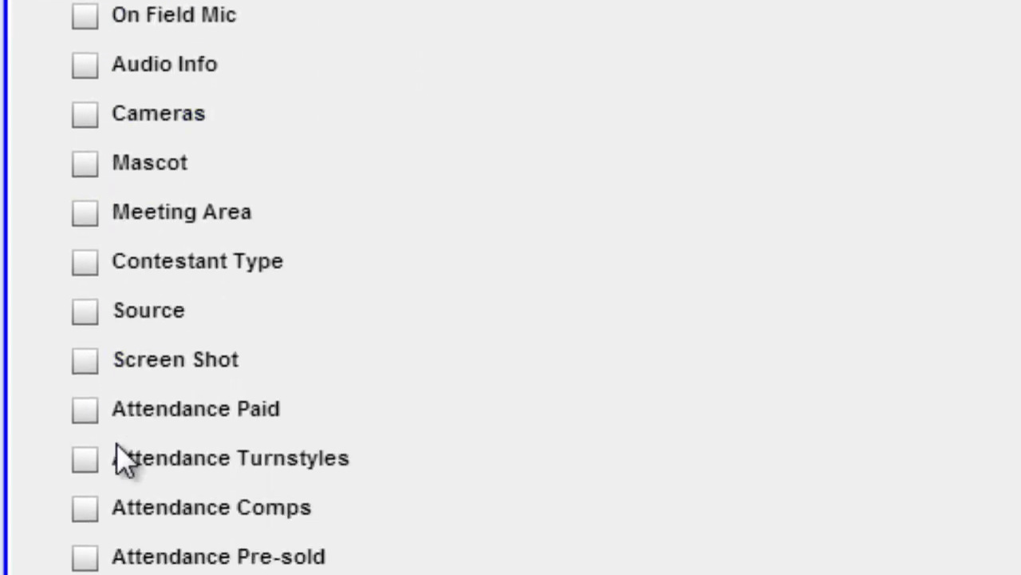
scroll(80, 477, down, 3)
click(83, 472)
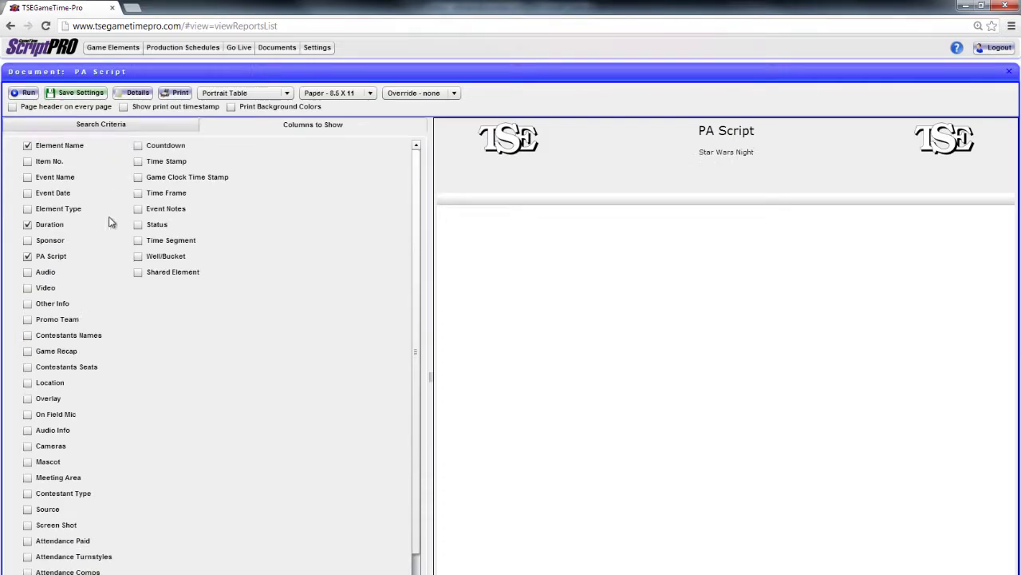
Step: Restrict the search criteria to the 'Todays Example Game' production schedule
click(102, 128)
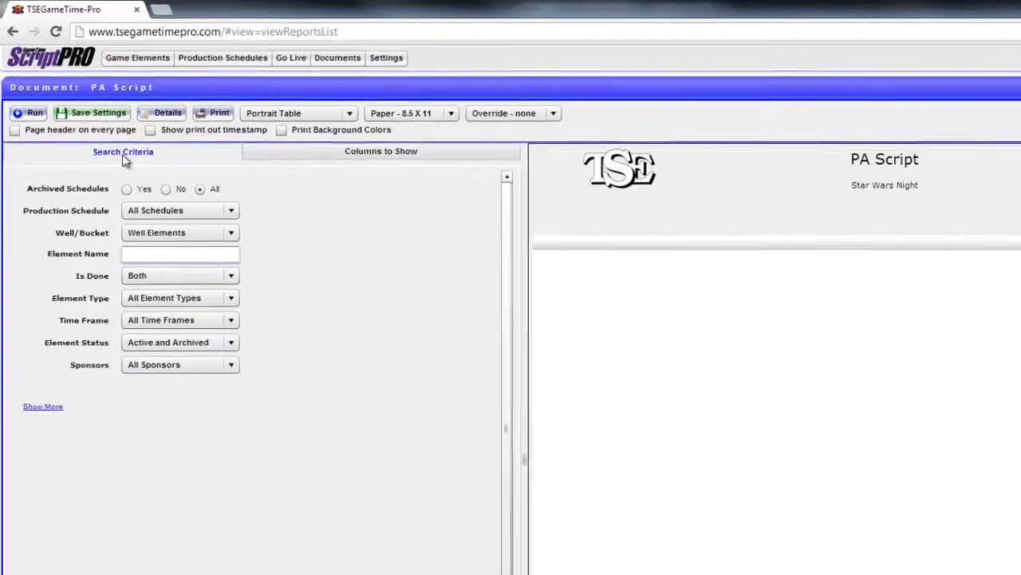
click(58, 425)
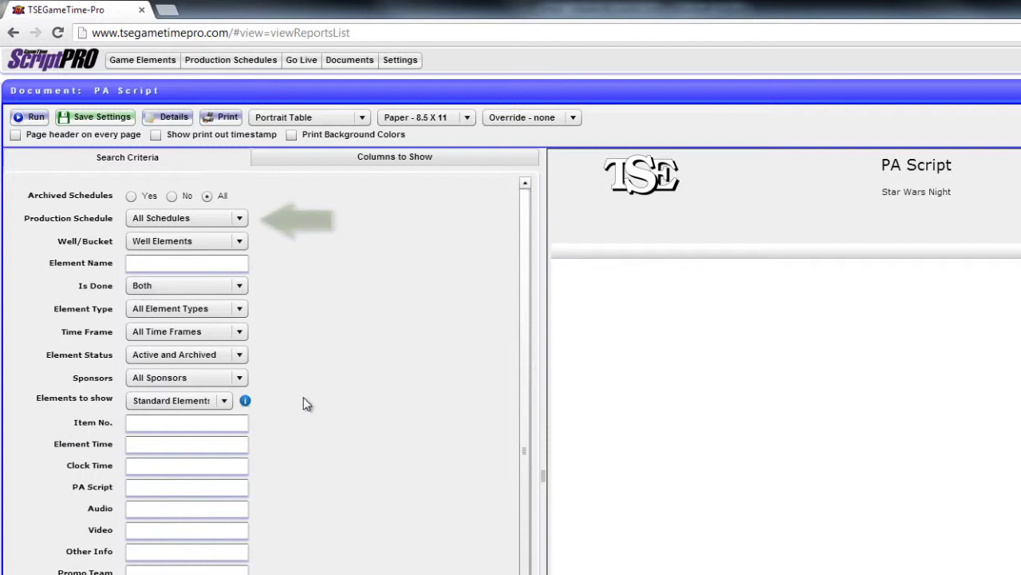
click(242, 217)
scroll(218, 272, down, 2)
scroll(218, 272, down, 5)
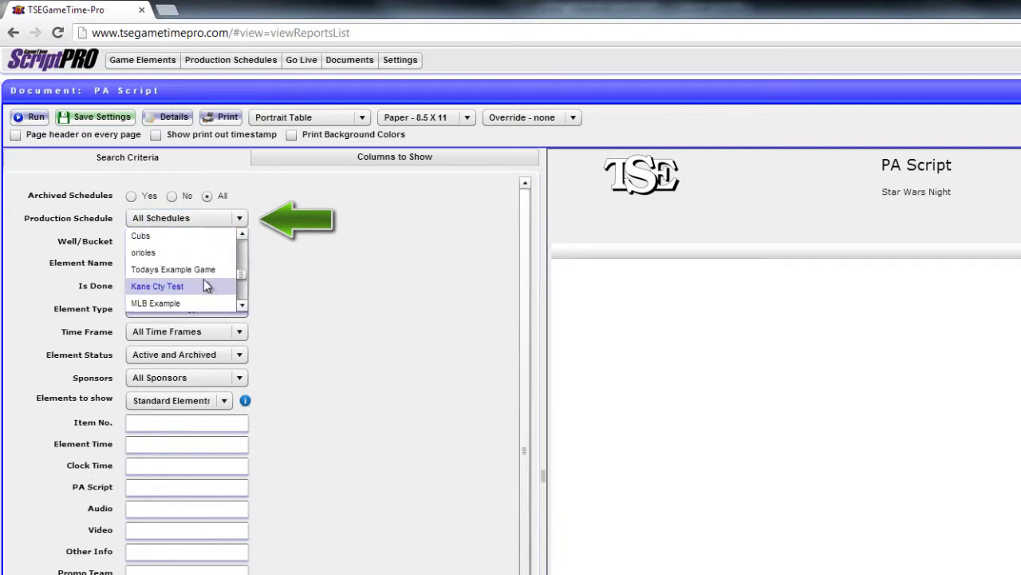
click(199, 268)
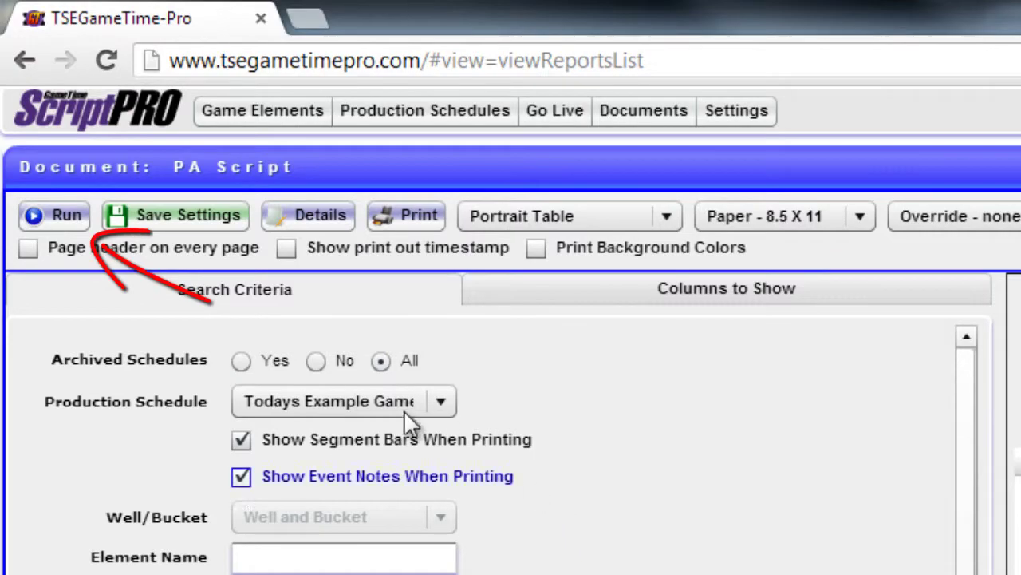
Step: Run the preview, narrow Element Name, Duration and Time of Day to widen PA Script, and save the layout
click(64, 214)
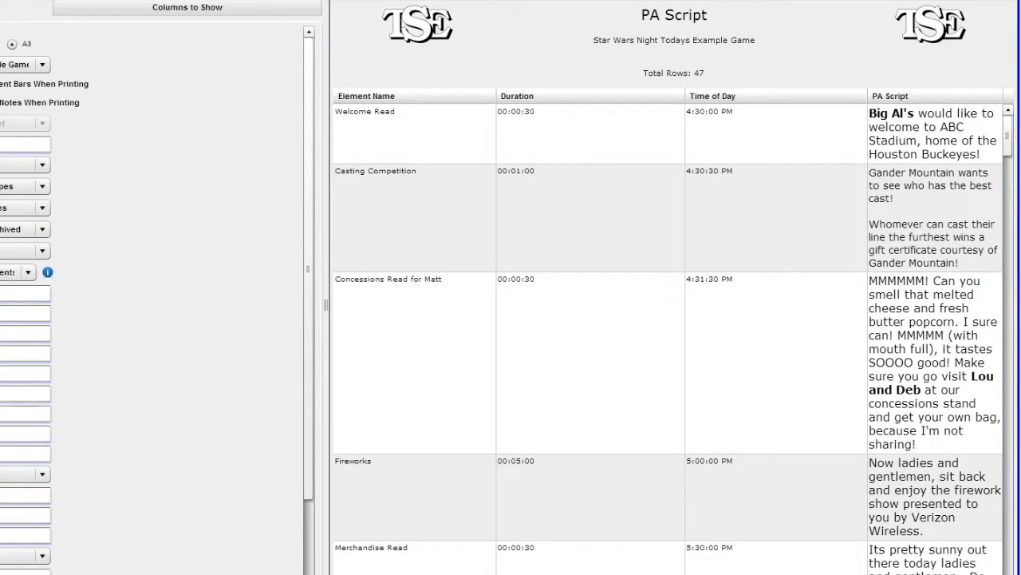
drag(495, 97, 421, 96)
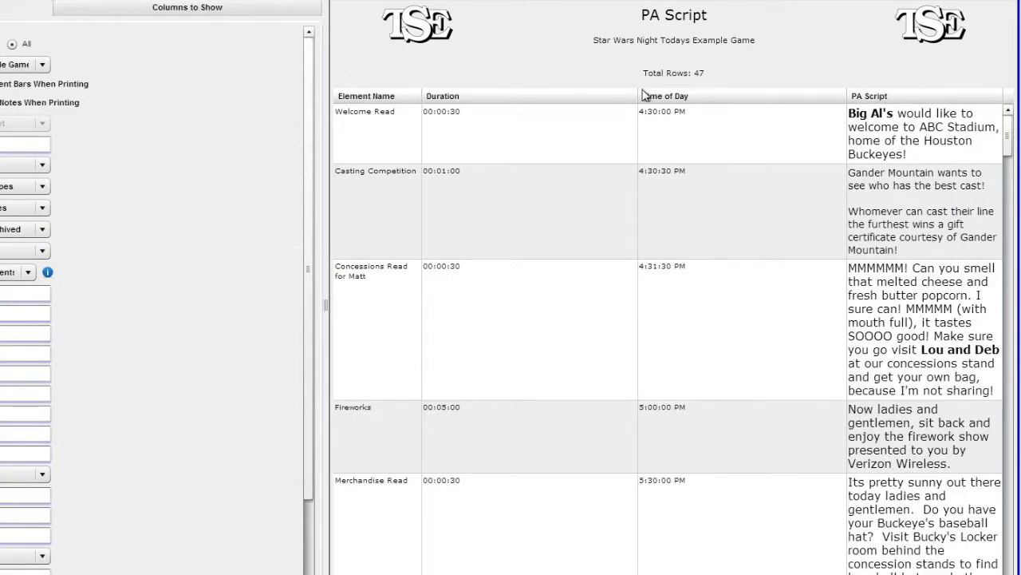
drag(637, 95, 486, 96)
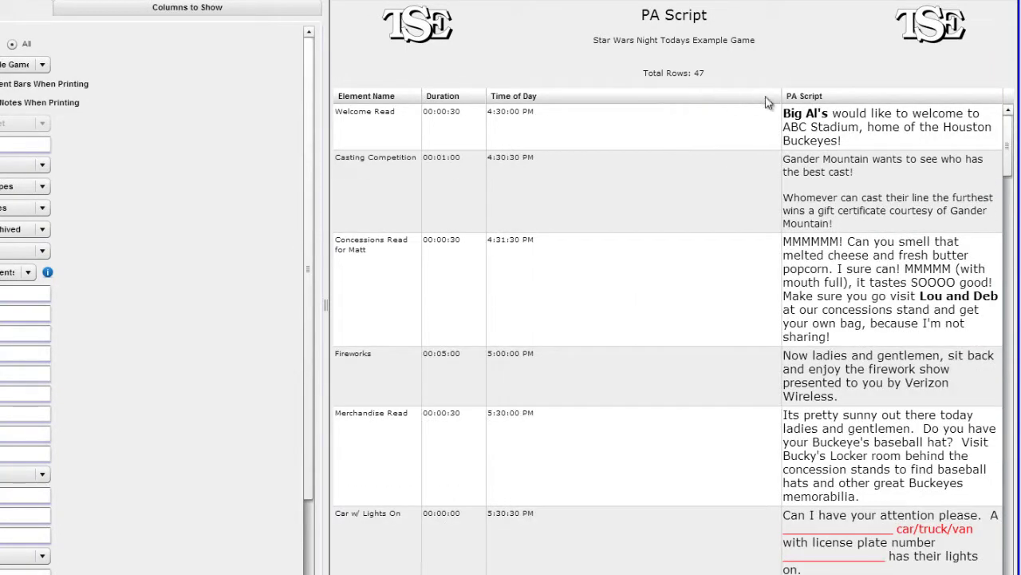
mouse_move(780, 95)
mouse_down()
mouse_move(549, 95)
mouse_move(558, 96)
mouse_up()
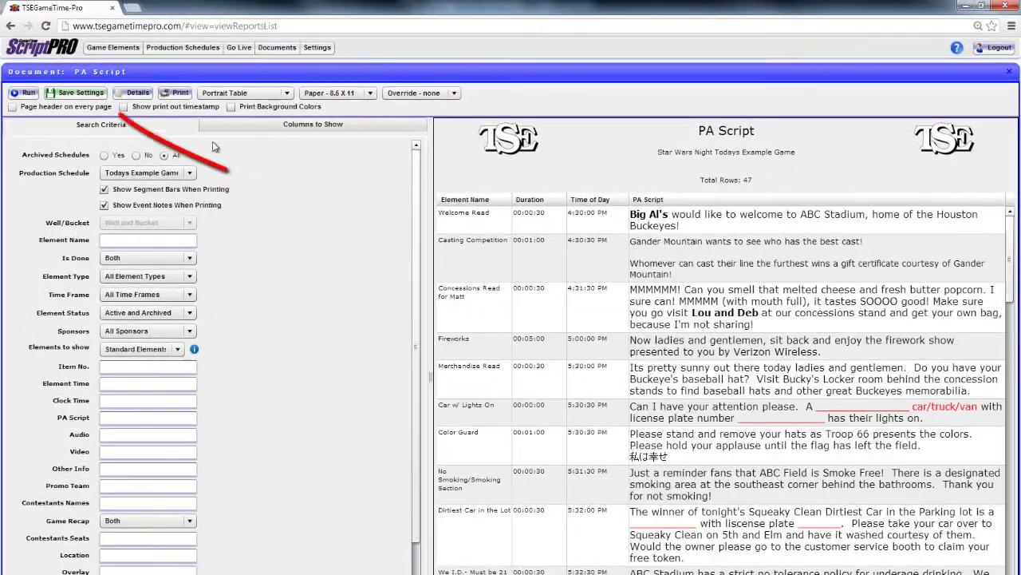
click(65, 99)
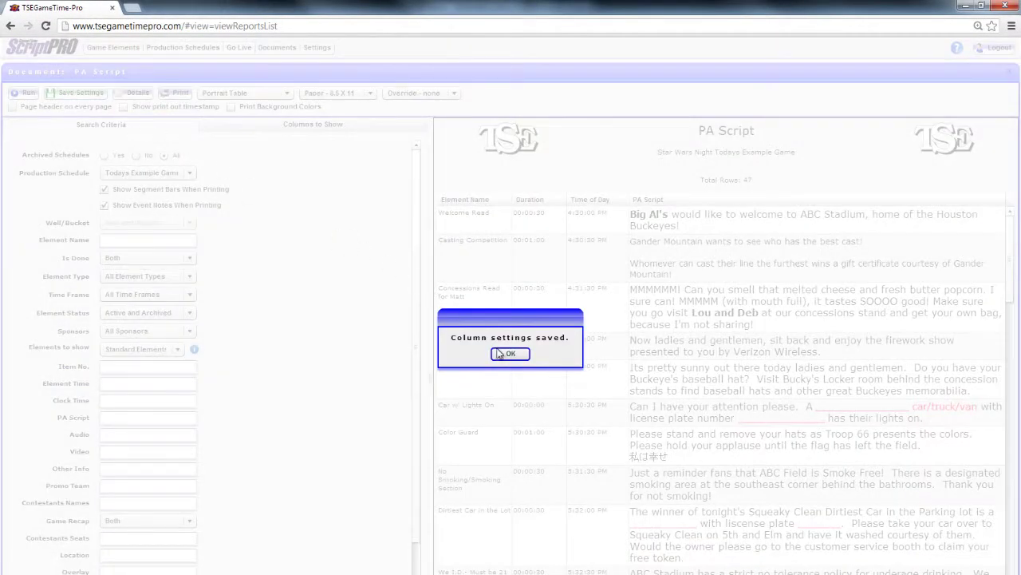
click(501, 354)
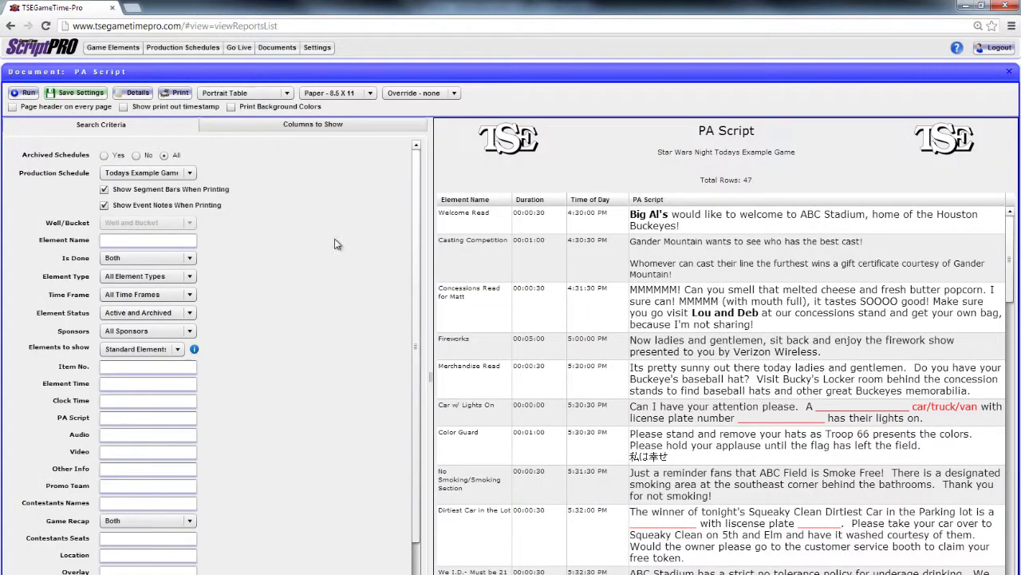
Step: Add the Audio column and print the PA Script game script
click(326, 127)
click(28, 272)
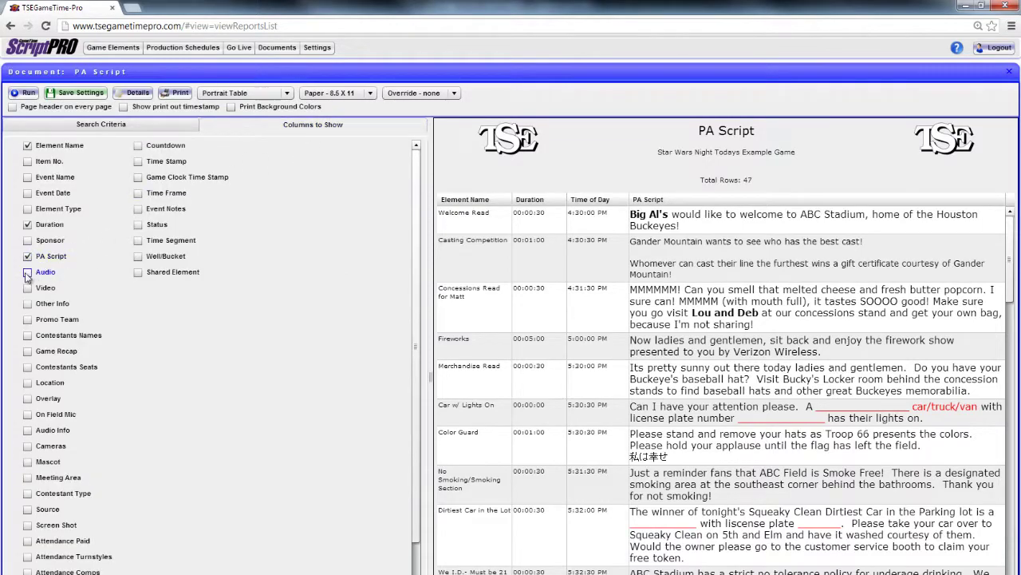
click(24, 93)
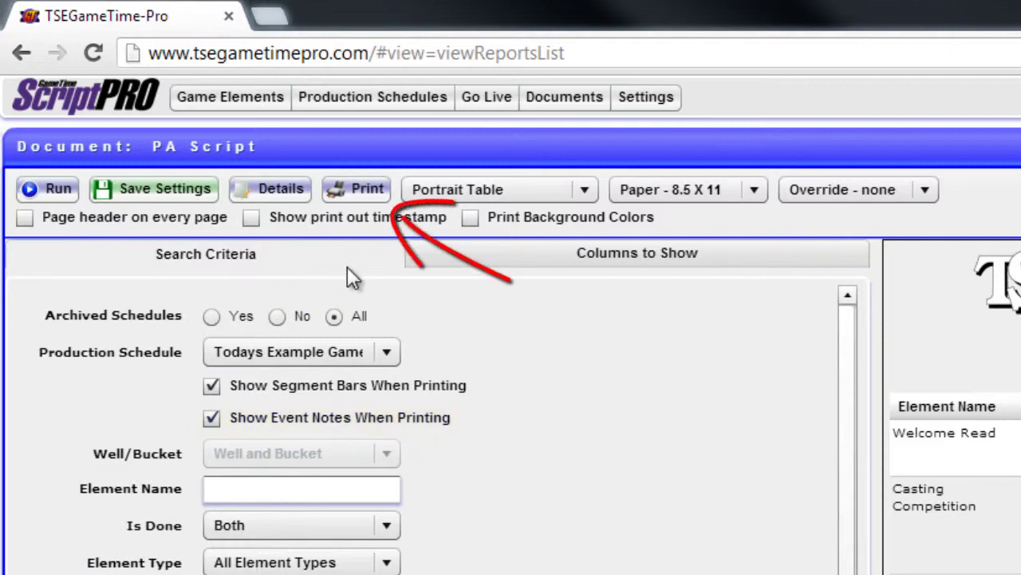
click(367, 191)
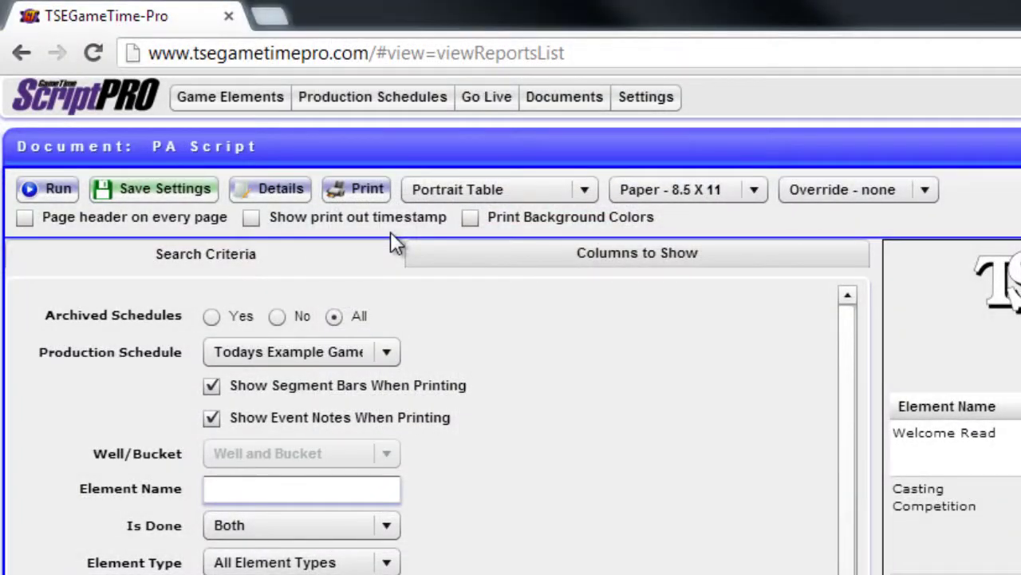
Step: Reopen PA Script from the Documents list and browse its Production Schedule options
click(561, 98)
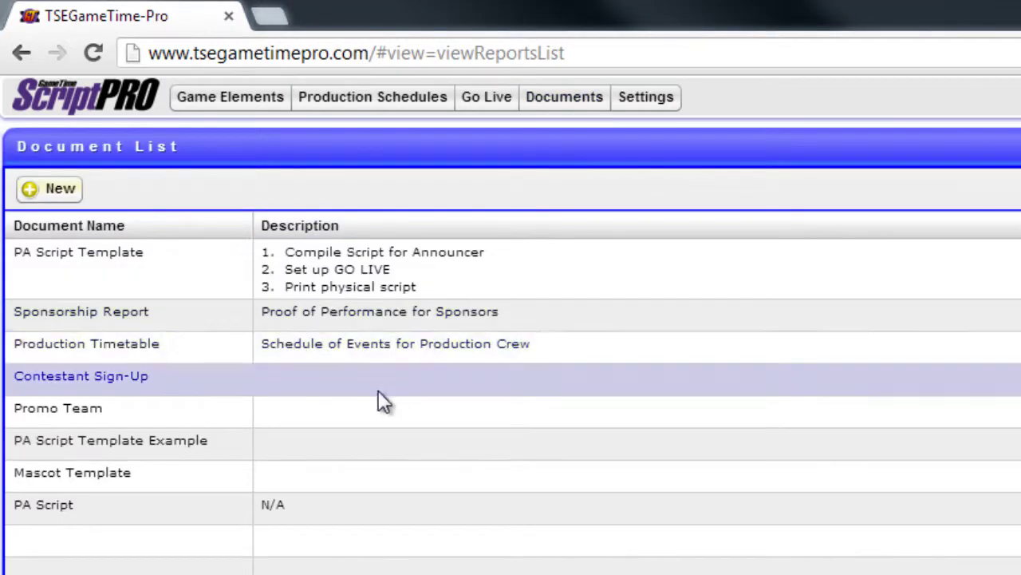
click(215, 504)
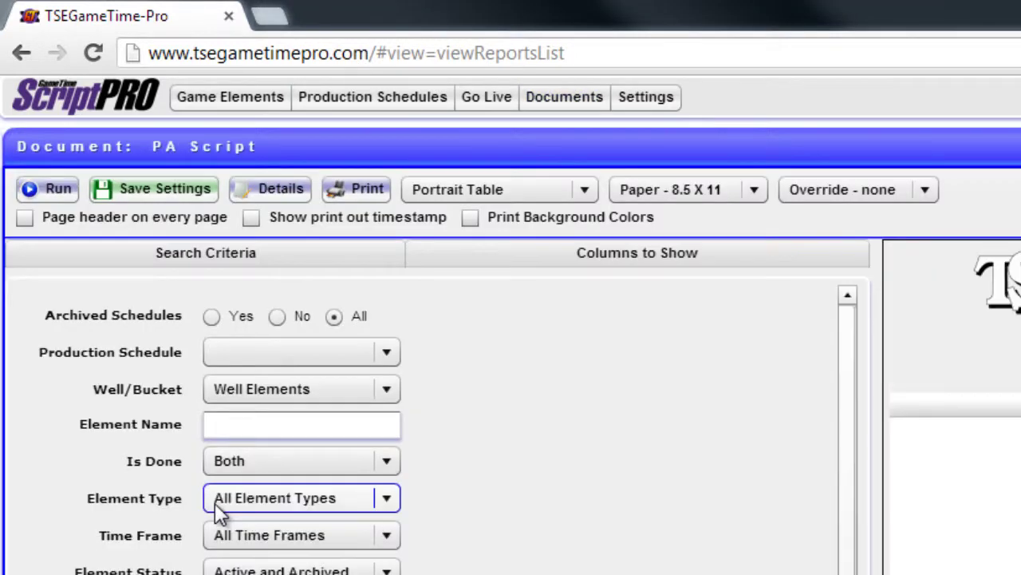
click(343, 356)
scroll(335, 439, down, 3)
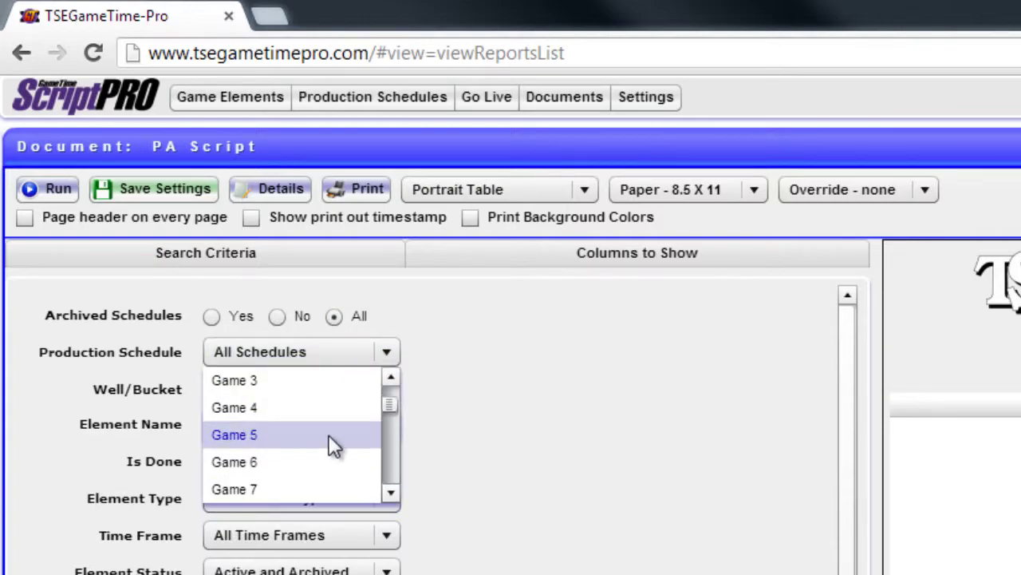
scroll(323, 455, down, 1)
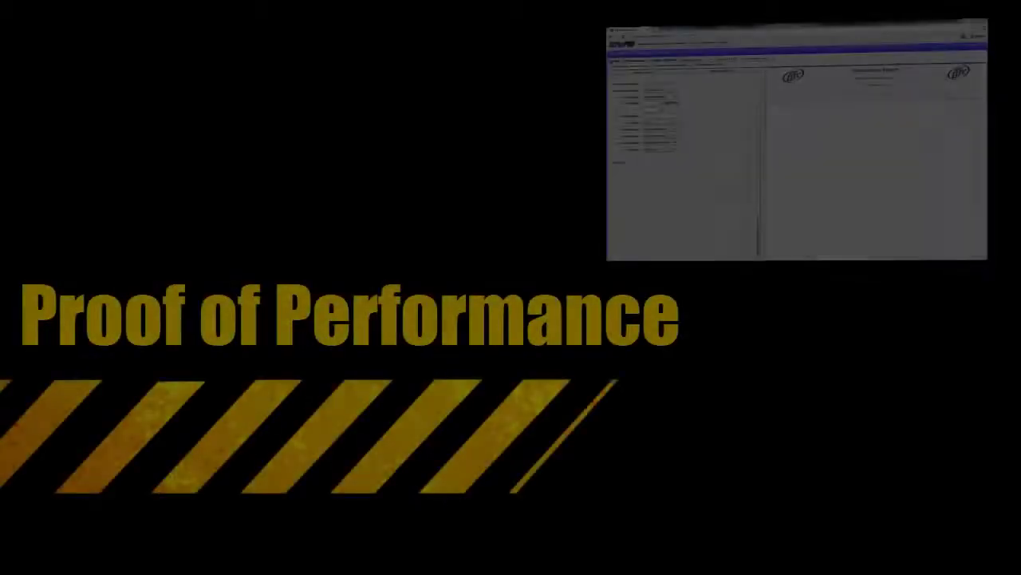